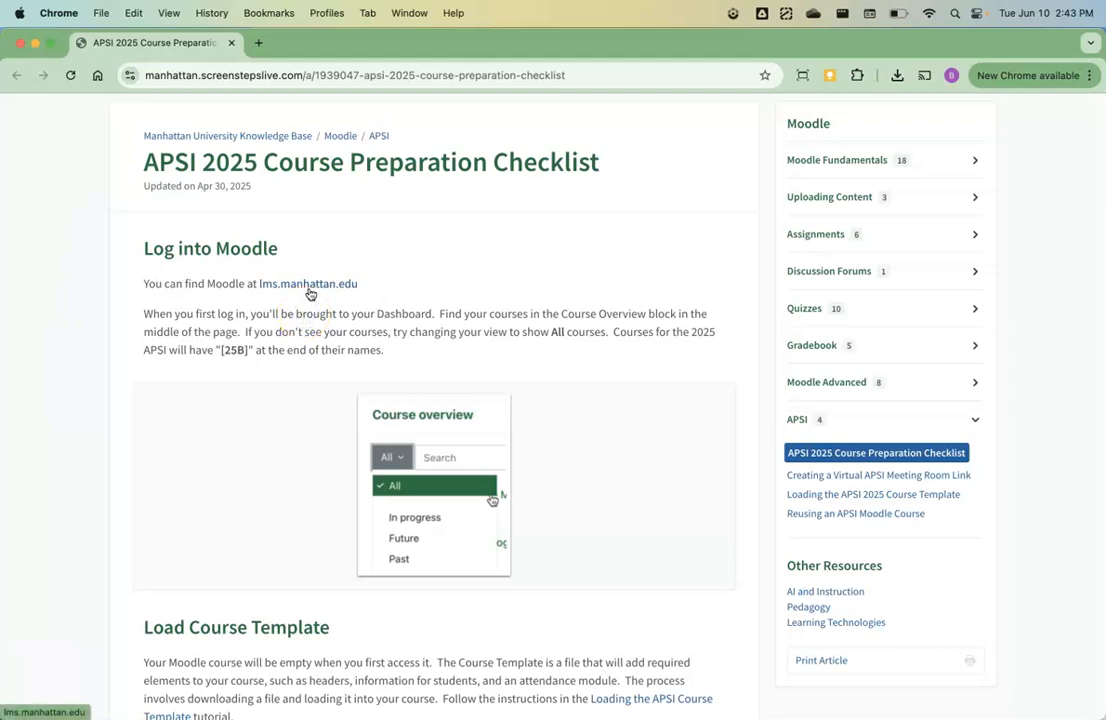
Open the Moodle site linked in the checklist and filter the dashboard's course overview to Future courses.
click(310, 289)
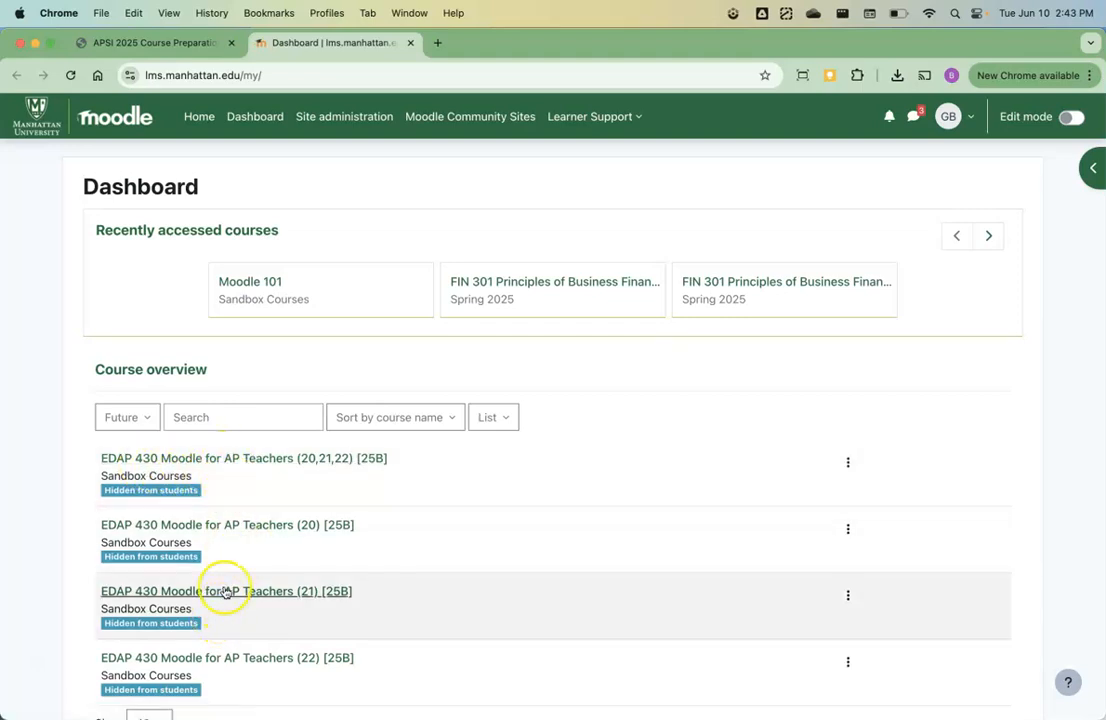
click(145, 422)
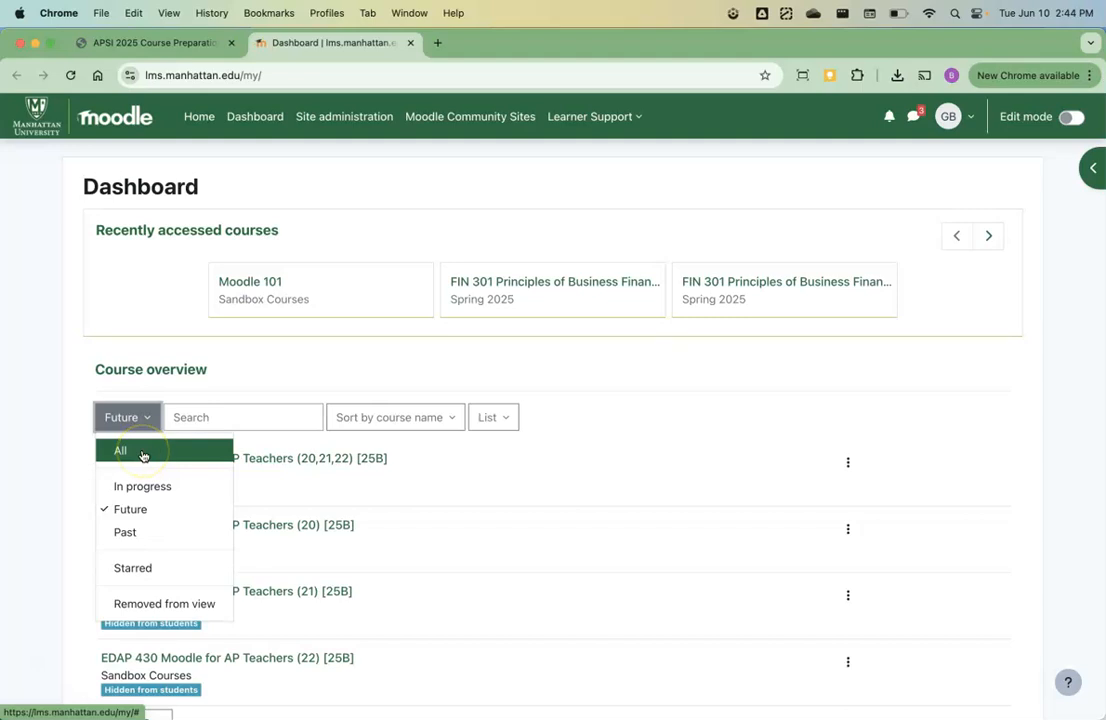
click(157, 509)
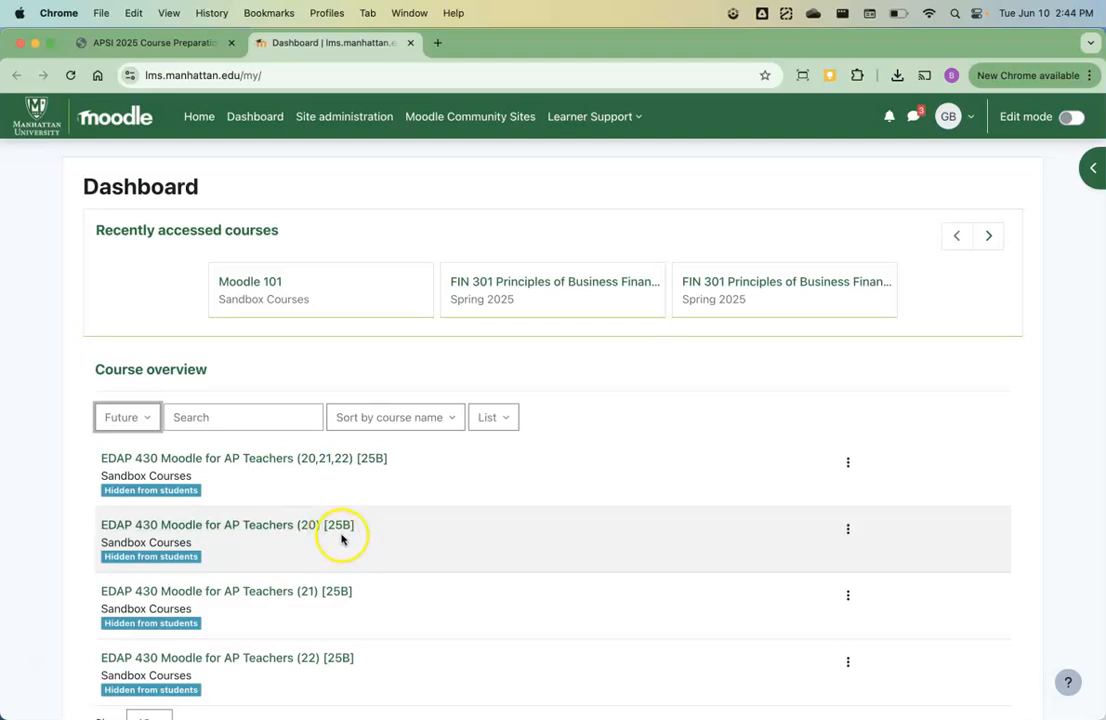
From the preparation checklist, open the tutorial on loading the APSI course template and download the template file for July 21 - 25.
click(166, 48)
scroll(197, 311, down, 1)
scroll(197, 311, down, 5)
click(233, 385)
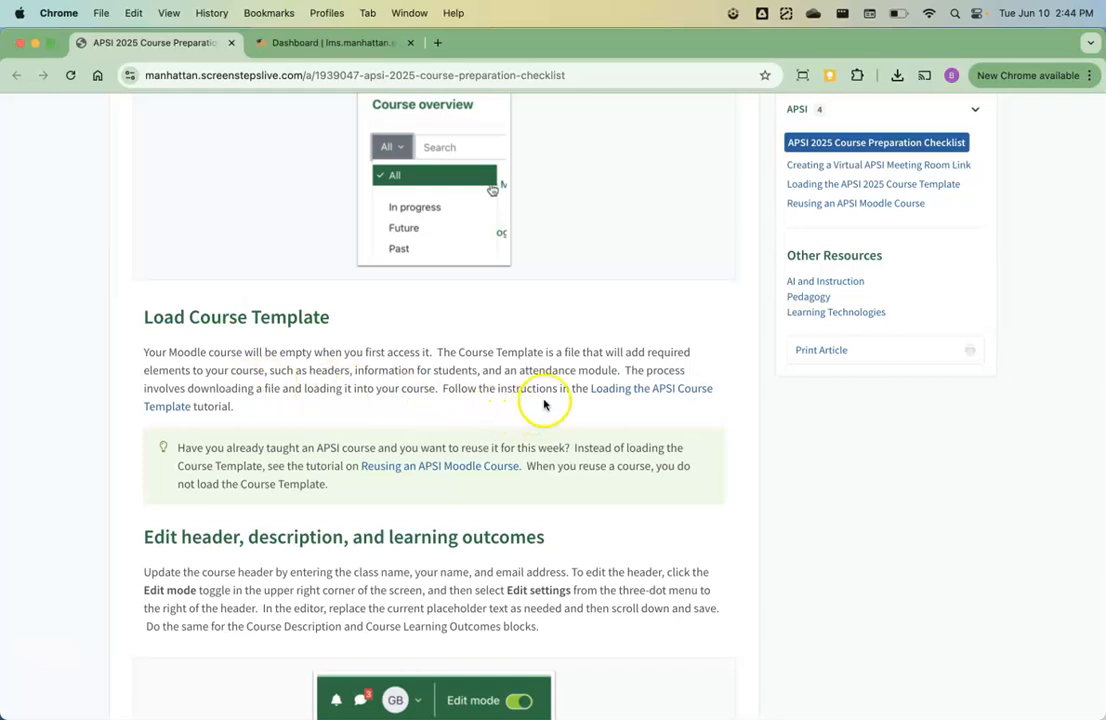
click(639, 392)
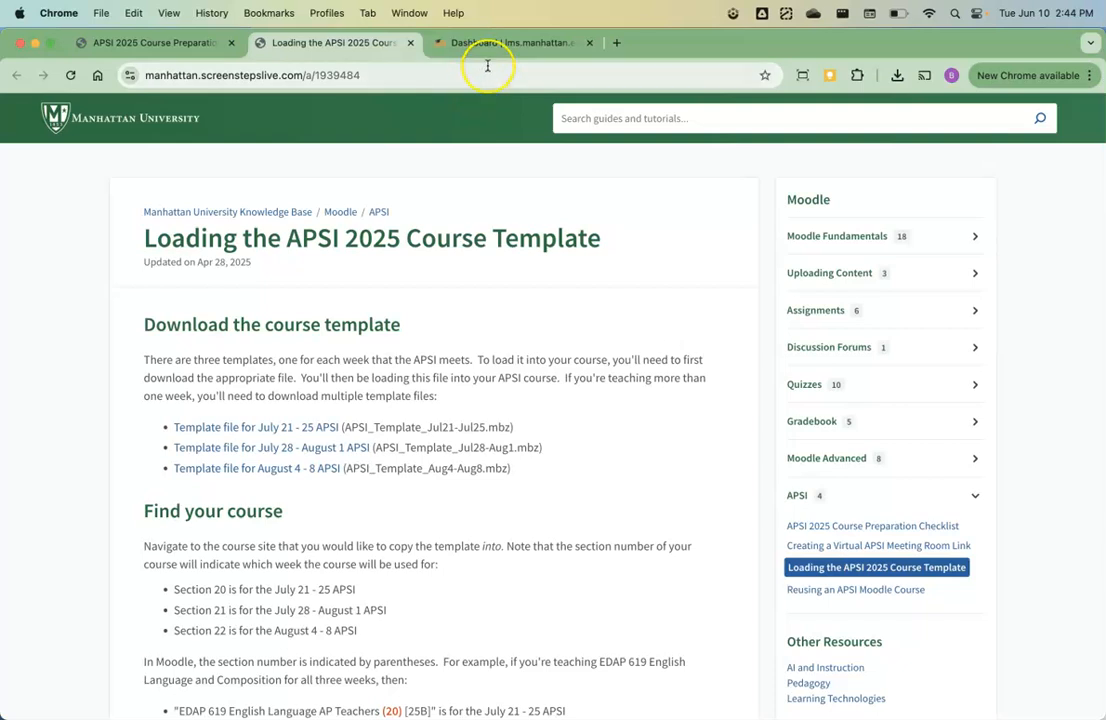
click(265, 432)
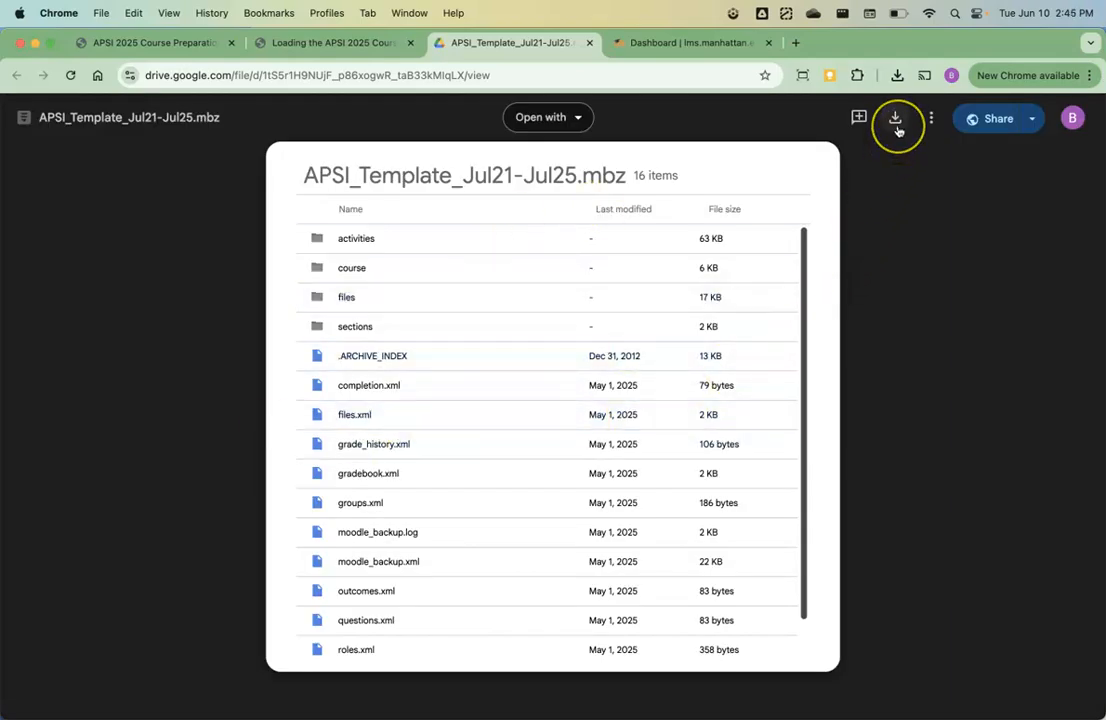
click(896, 119)
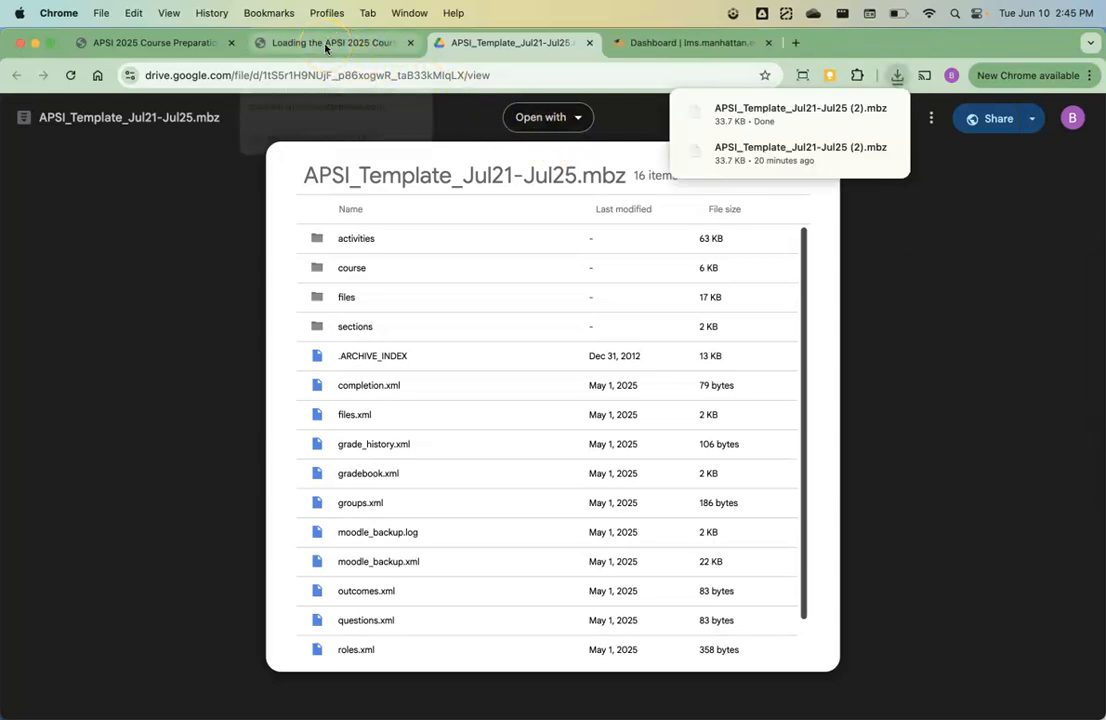
Read in the template tutorial which course section numbers correspond to which APSI weeks.
click(325, 44)
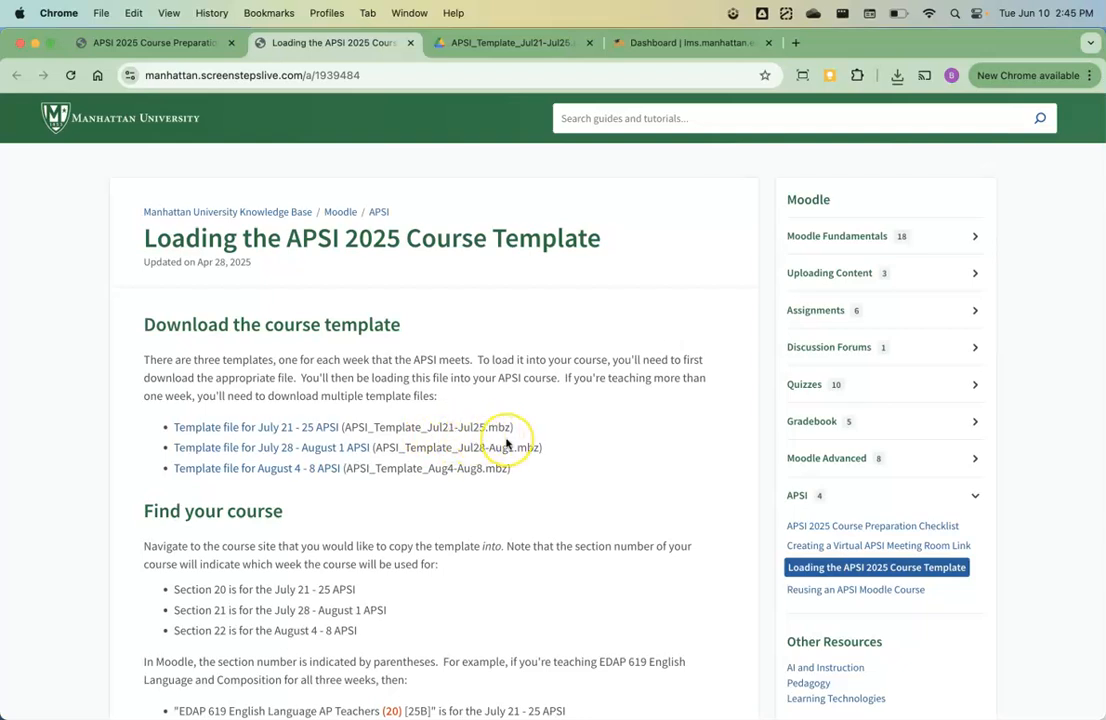
scroll(507, 444, down, 5)
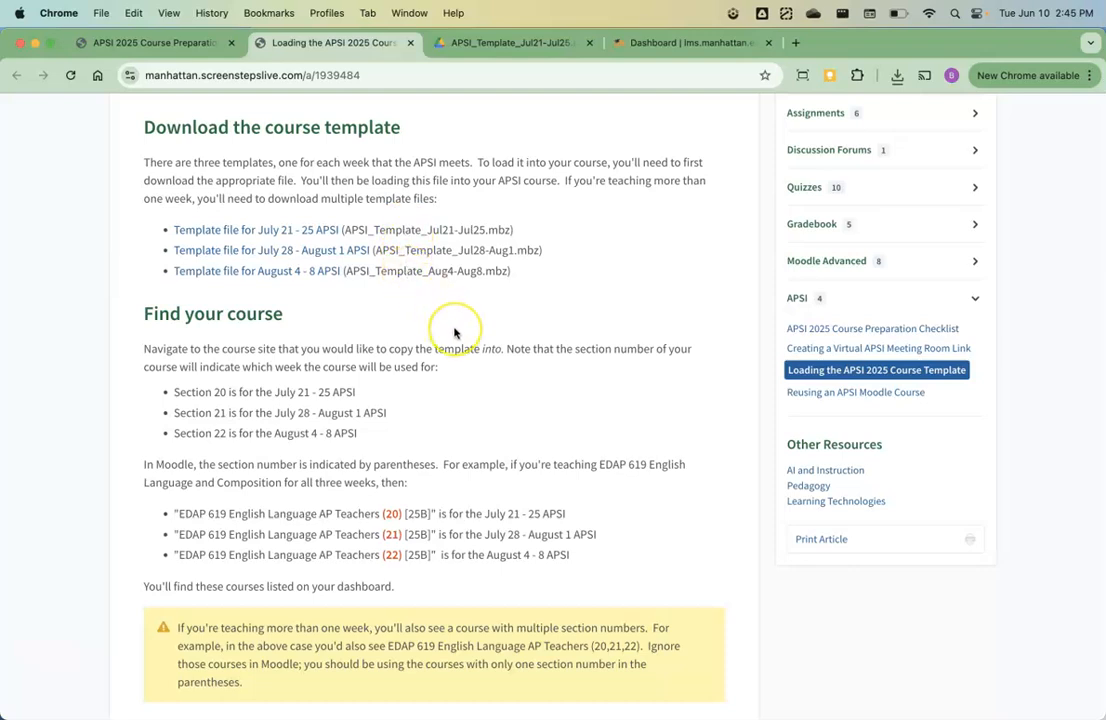
scroll(455, 333, down, 3)
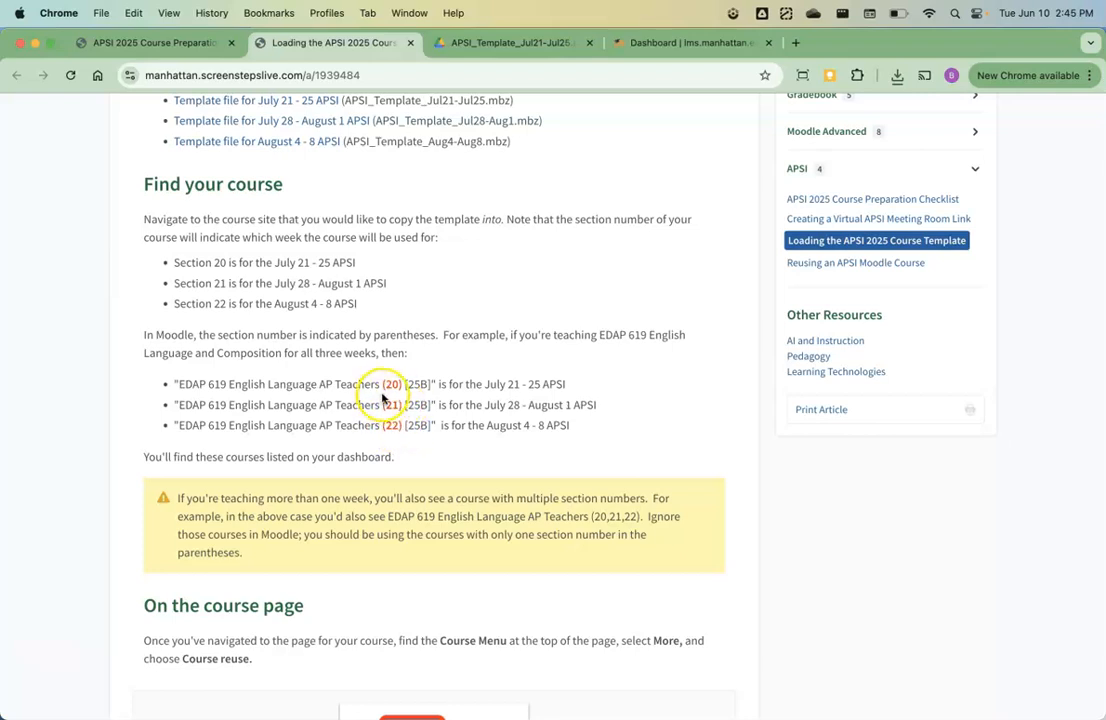
drag(383, 384, 410, 385)
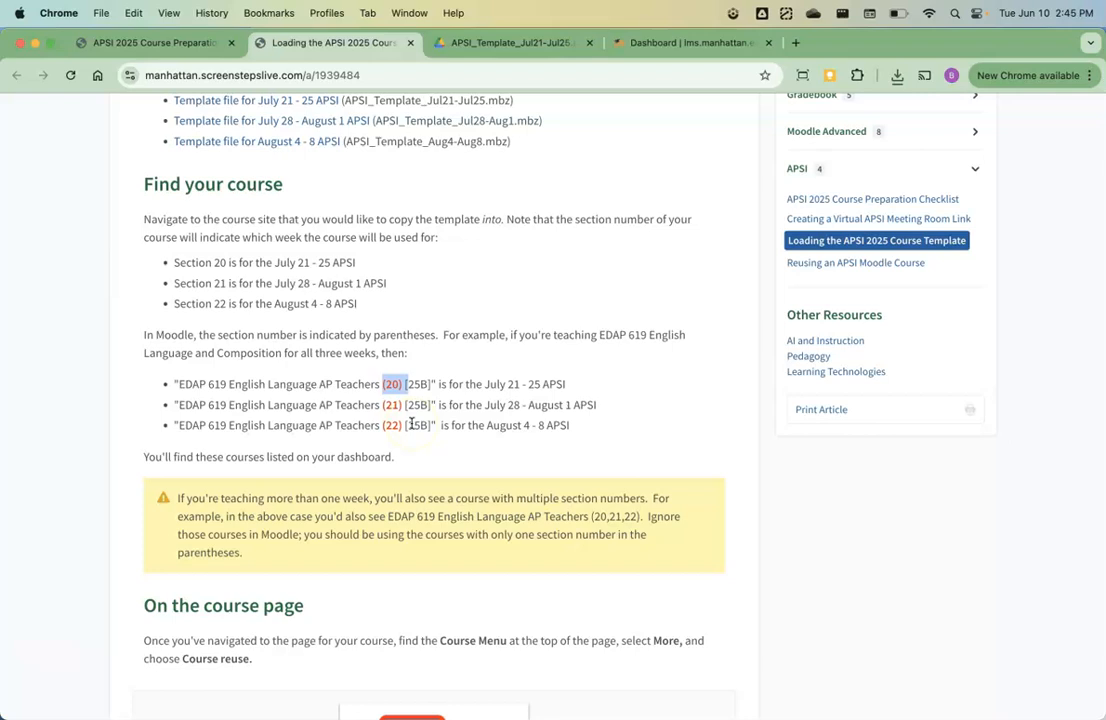
click(383, 408)
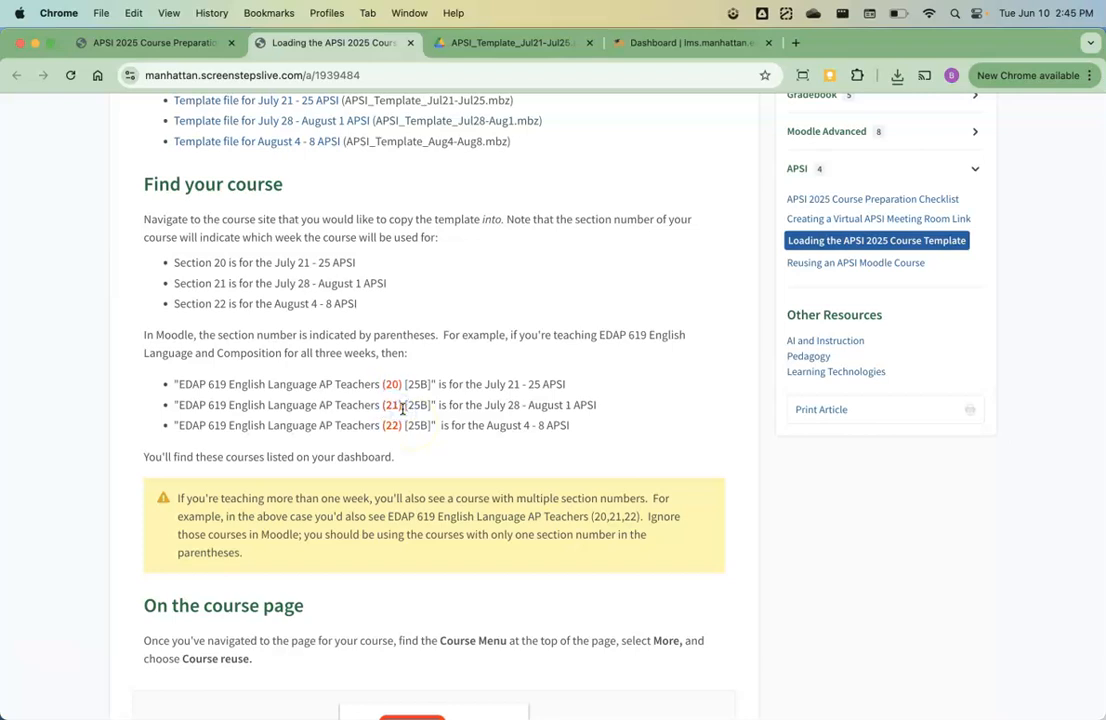
drag(382, 426, 401, 425)
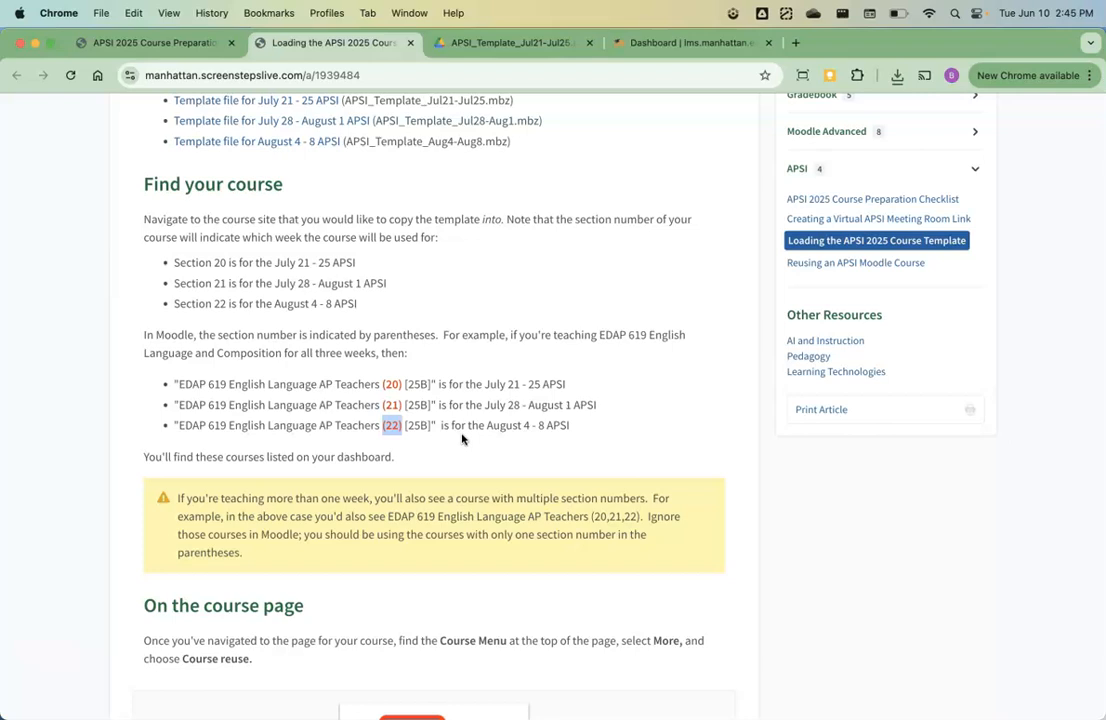
Open the course EDAP 430 Moodle for AP Teachers (20) [25B] from the Moodle dashboard and bring up its course reuse Restore page.
click(685, 51)
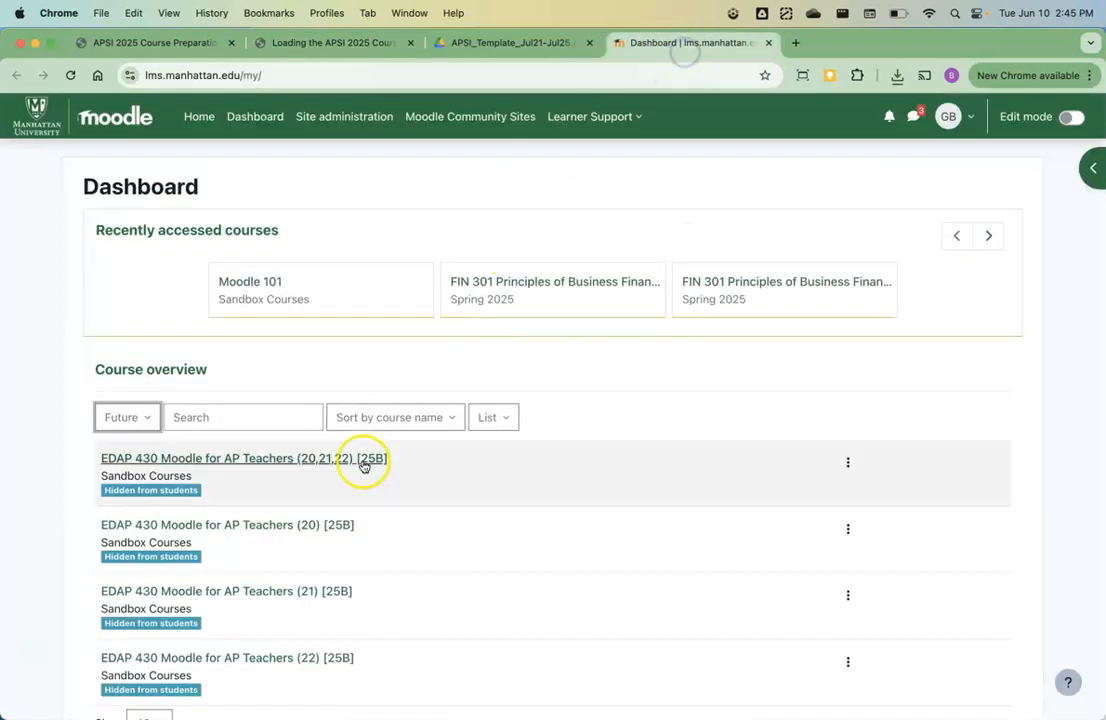
scroll(363, 461, down, 1)
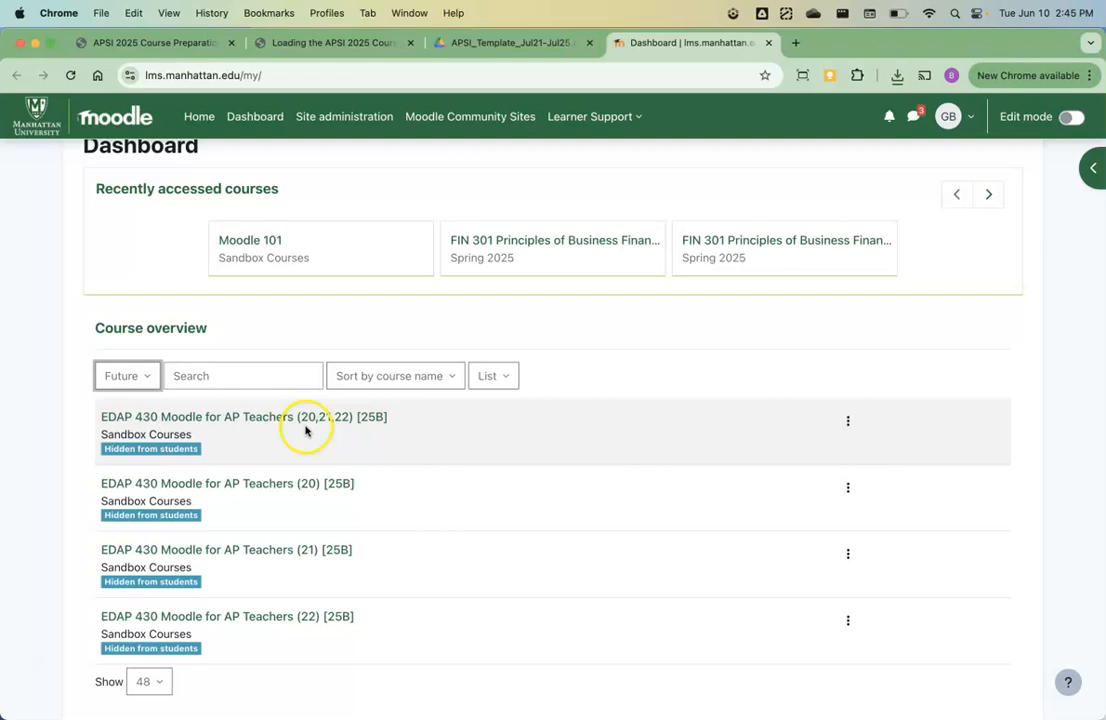
click(354, 432)
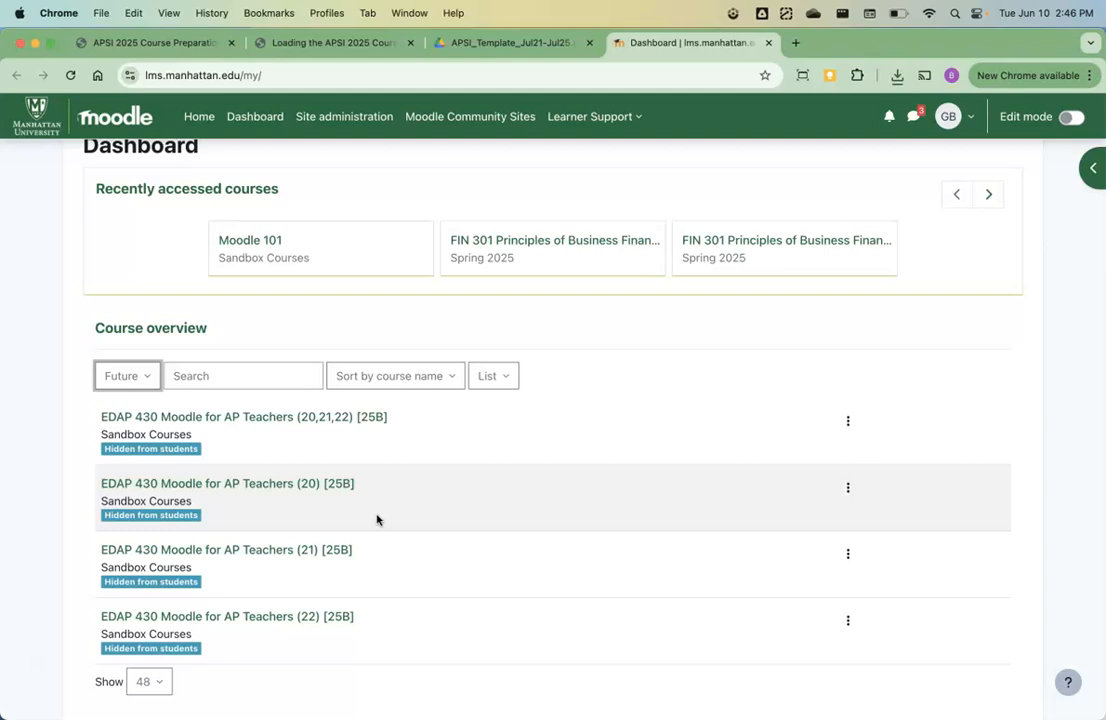
click(301, 485)
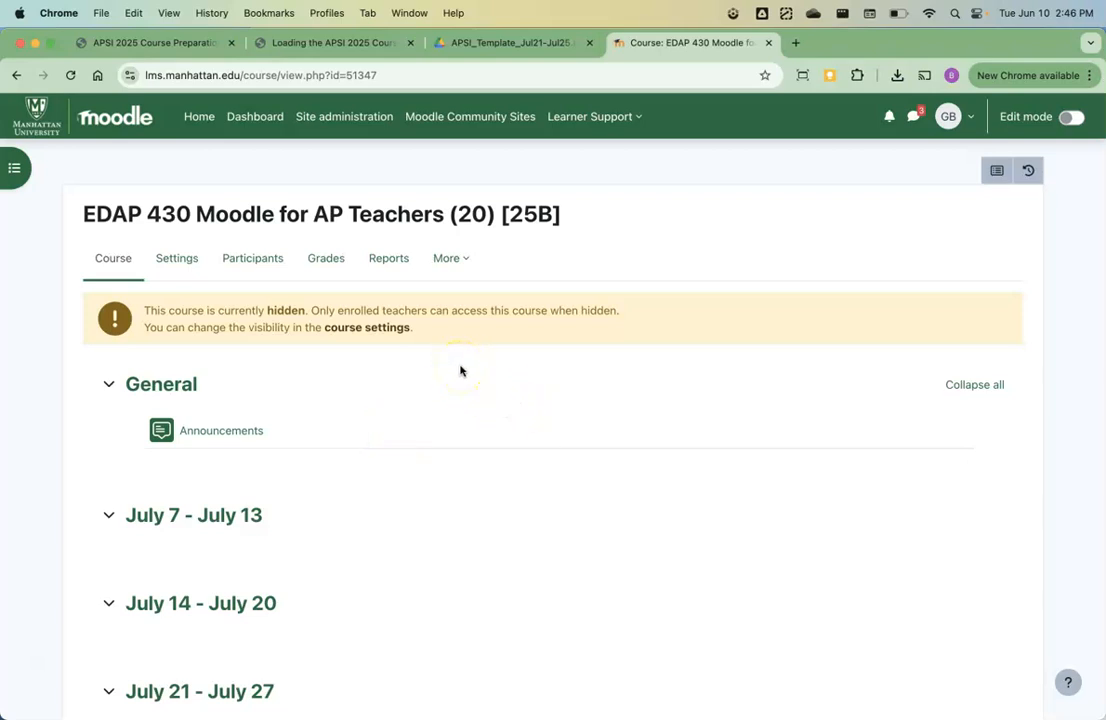
click(455, 262)
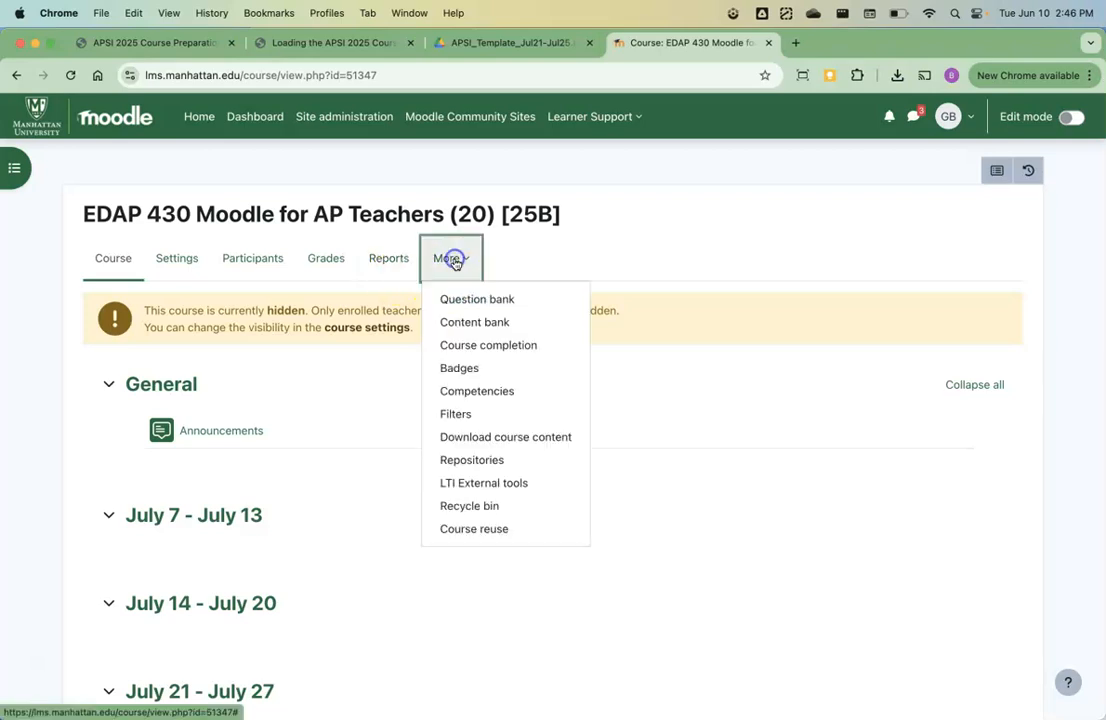
click(490, 531)
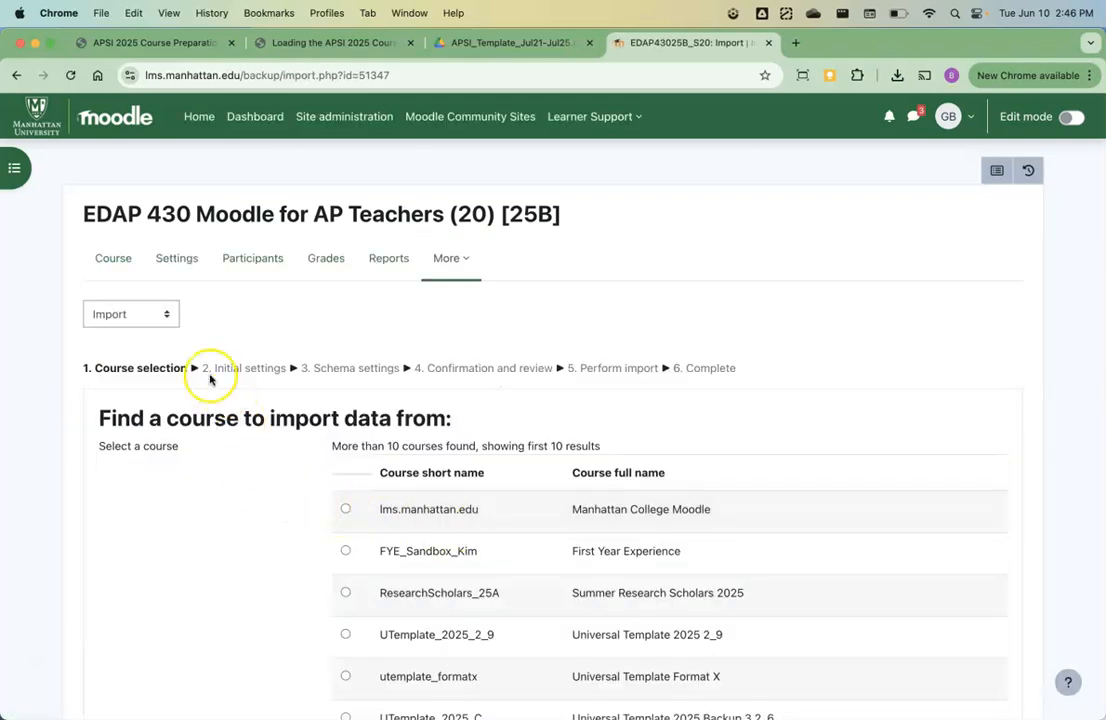
click(152, 316)
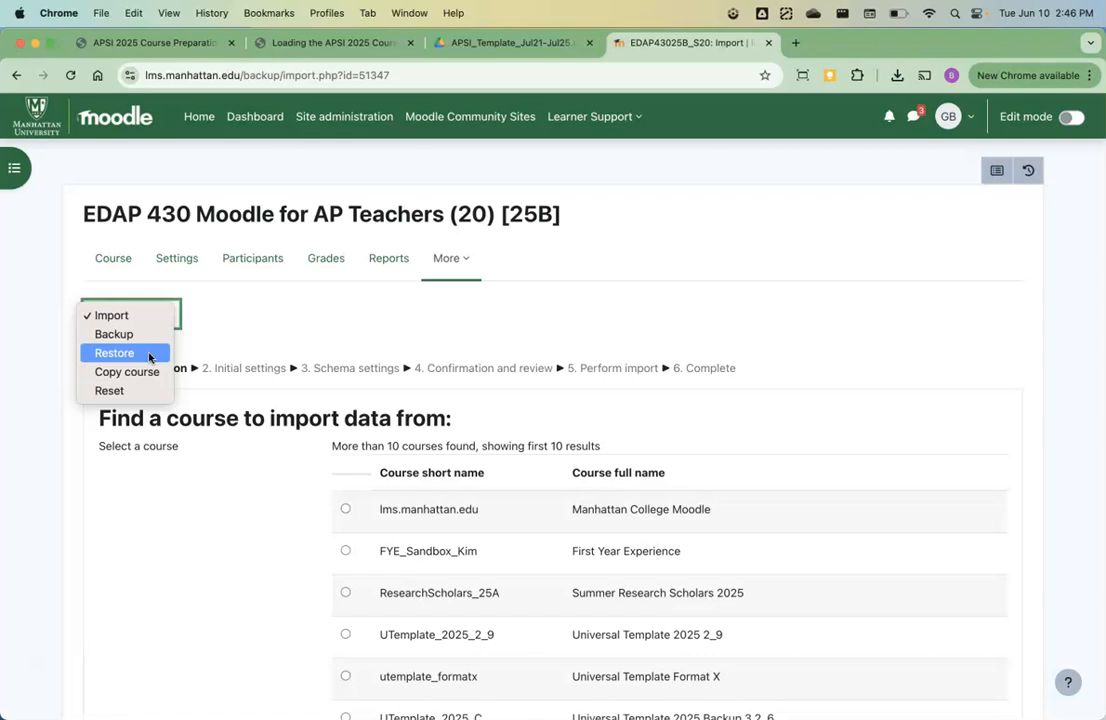
click(149, 355)
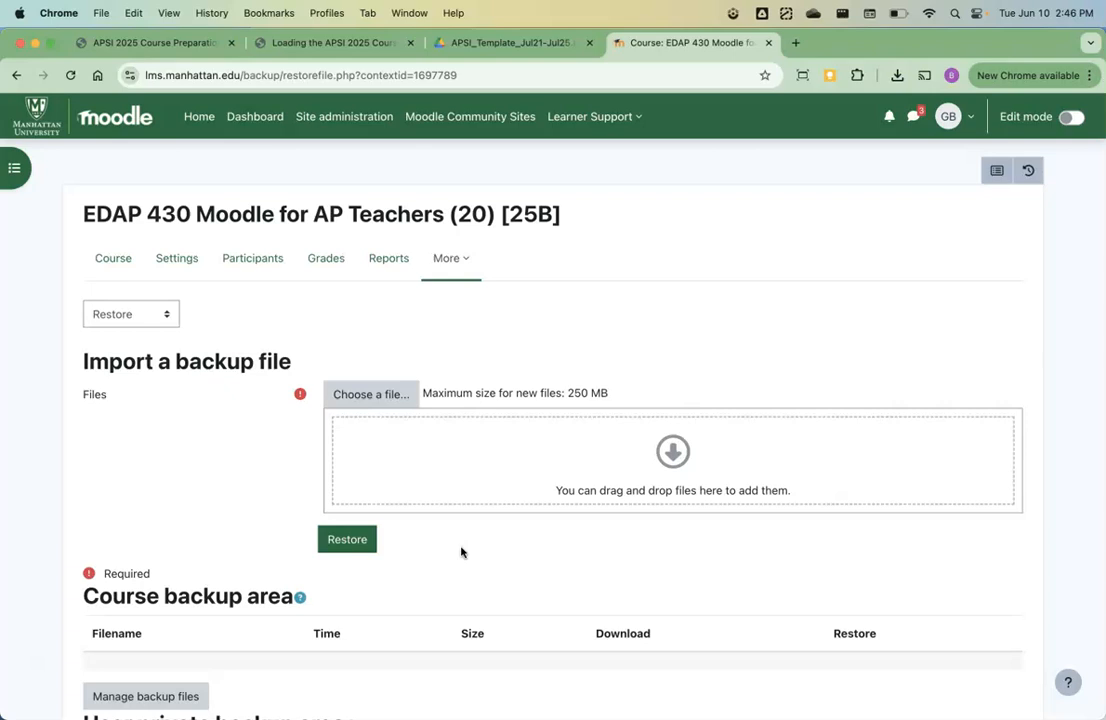
Add APSI_Template_Jul21-Jul25.mbz from the Downloads folder as the backup file and start restoring it.
key(cmd+Tab)
key(super+Tab)
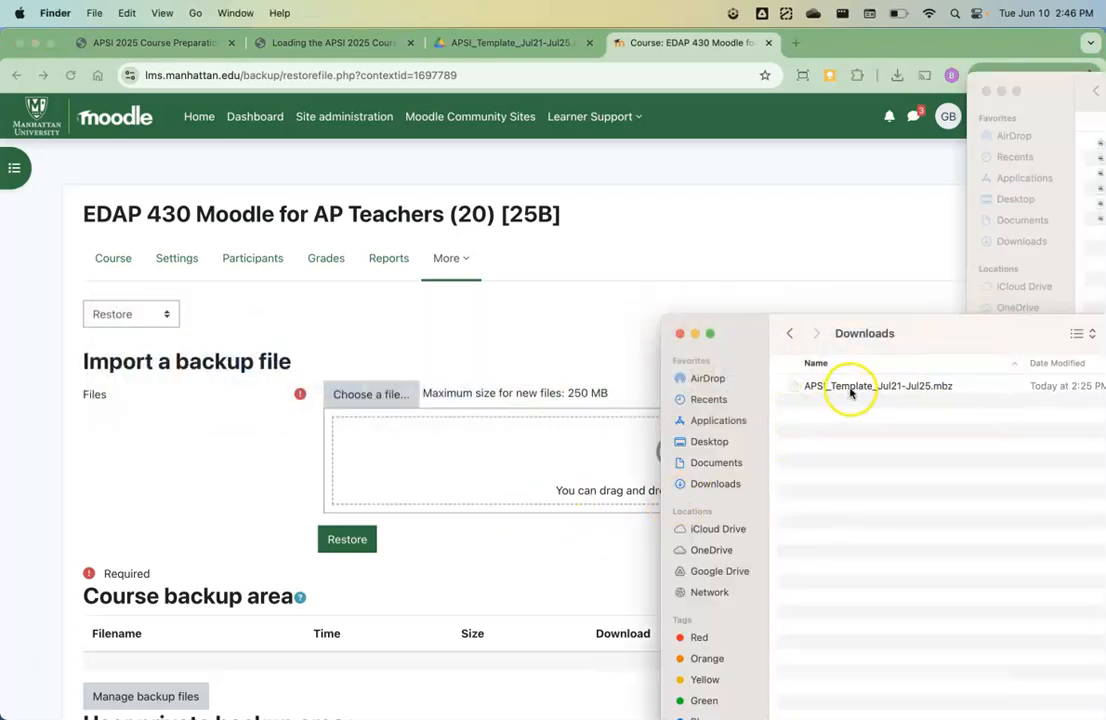
drag(851, 392, 544, 464)
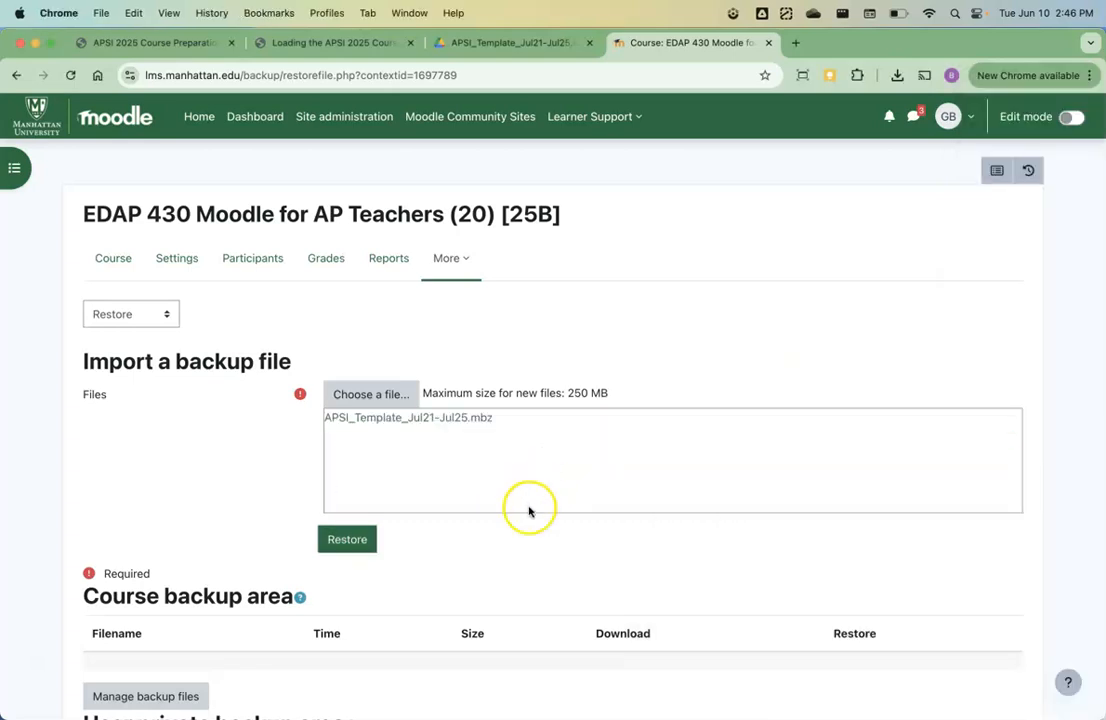
click(345, 540)
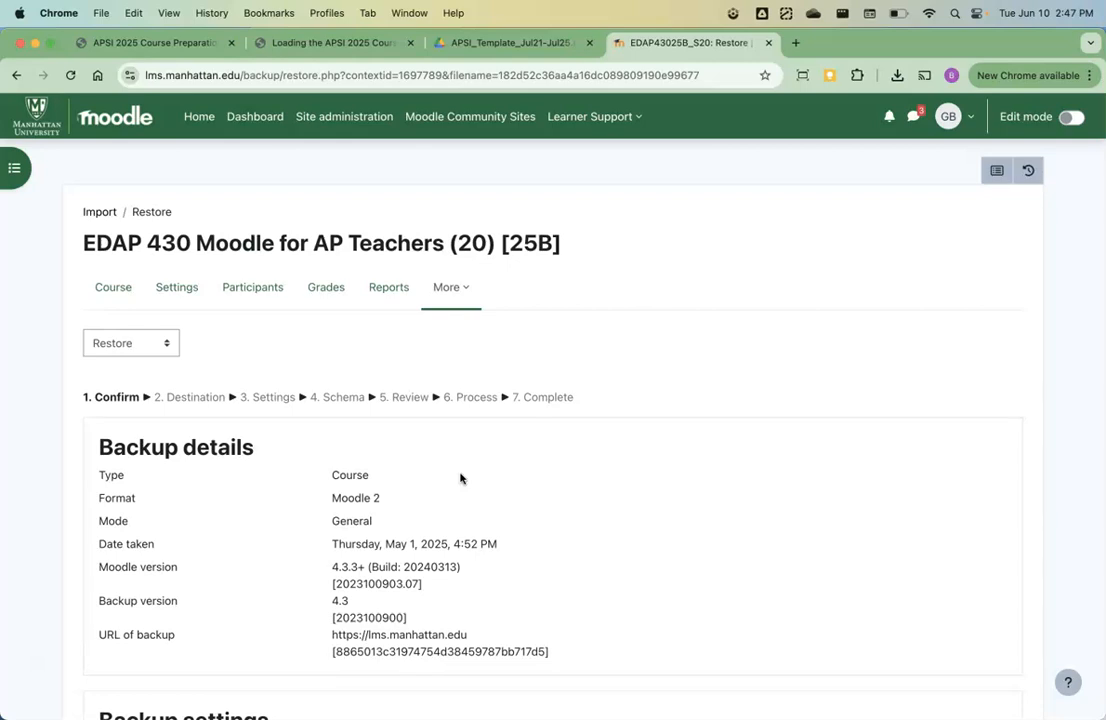
Accept the backup details and set the restore destination to merging the backup course into this course.
scroll(460, 478, down, 4)
scroll(460, 478, down, 15)
scroll(460, 478, down, 20)
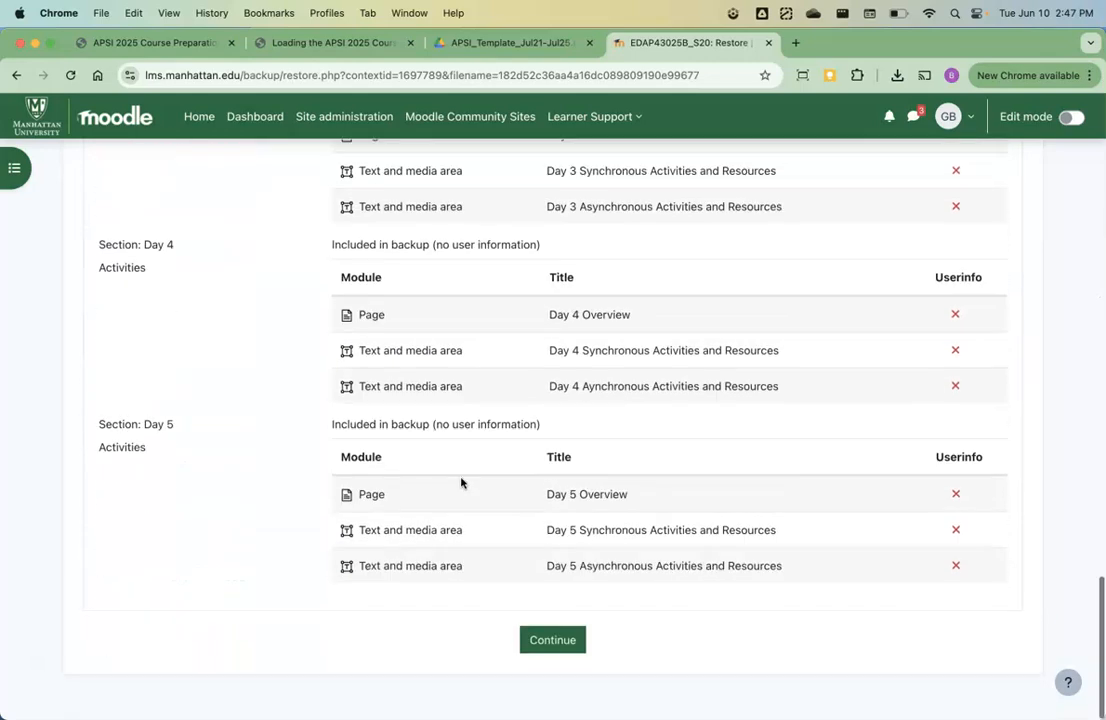
click(556, 651)
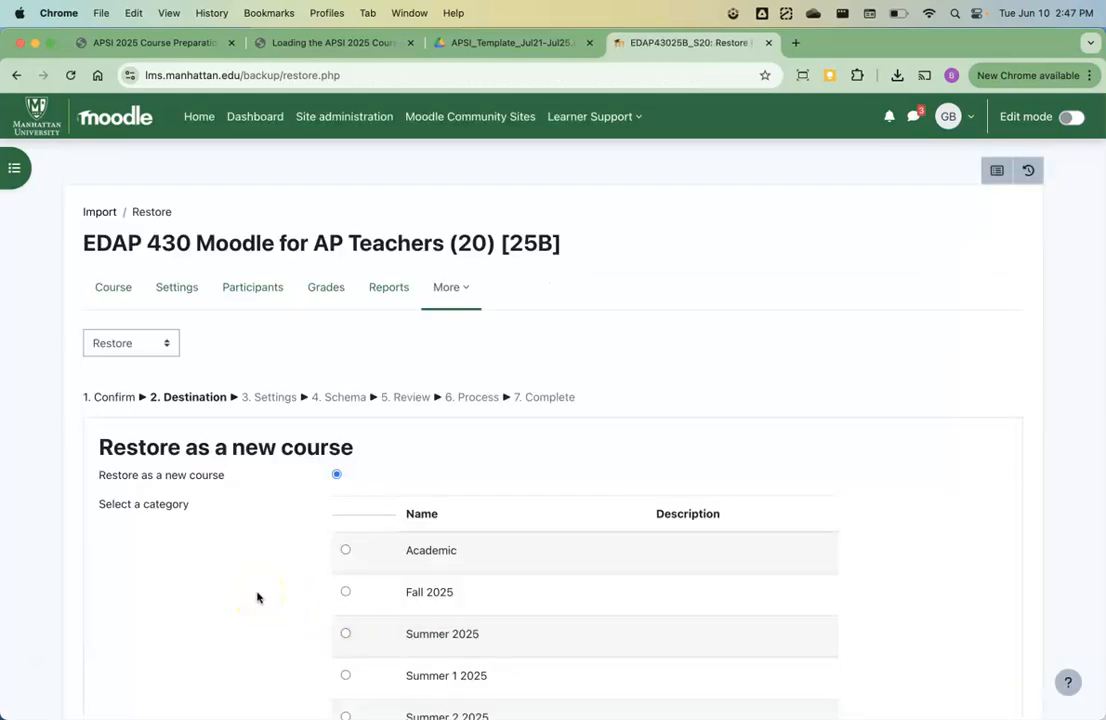
scroll(257, 598, down, 5)
scroll(257, 598, down, 12)
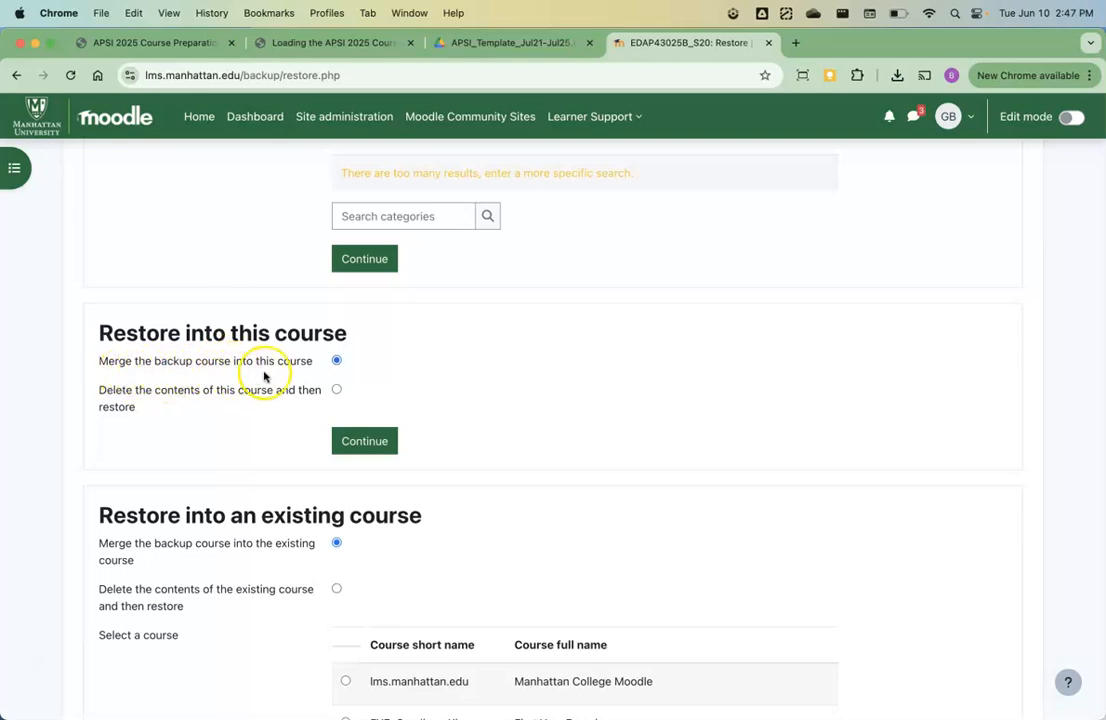
click(364, 443)
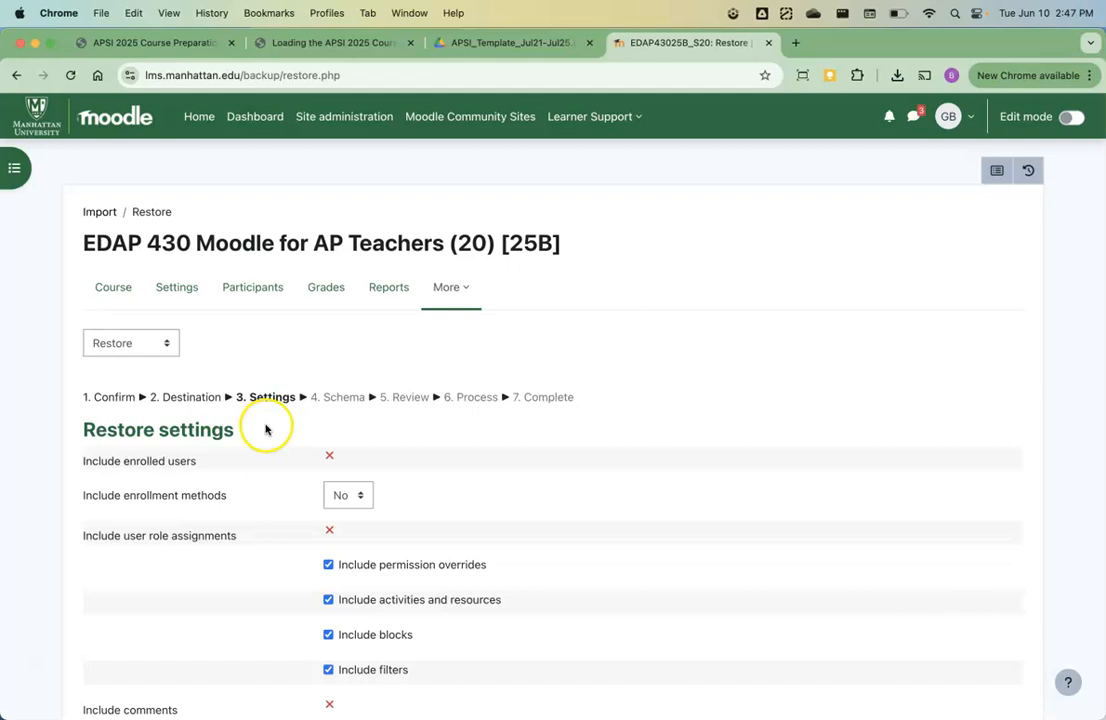
Accept the default restore settings and keep all template sections and activities included in the schema.
scroll(266, 432, down, 5)
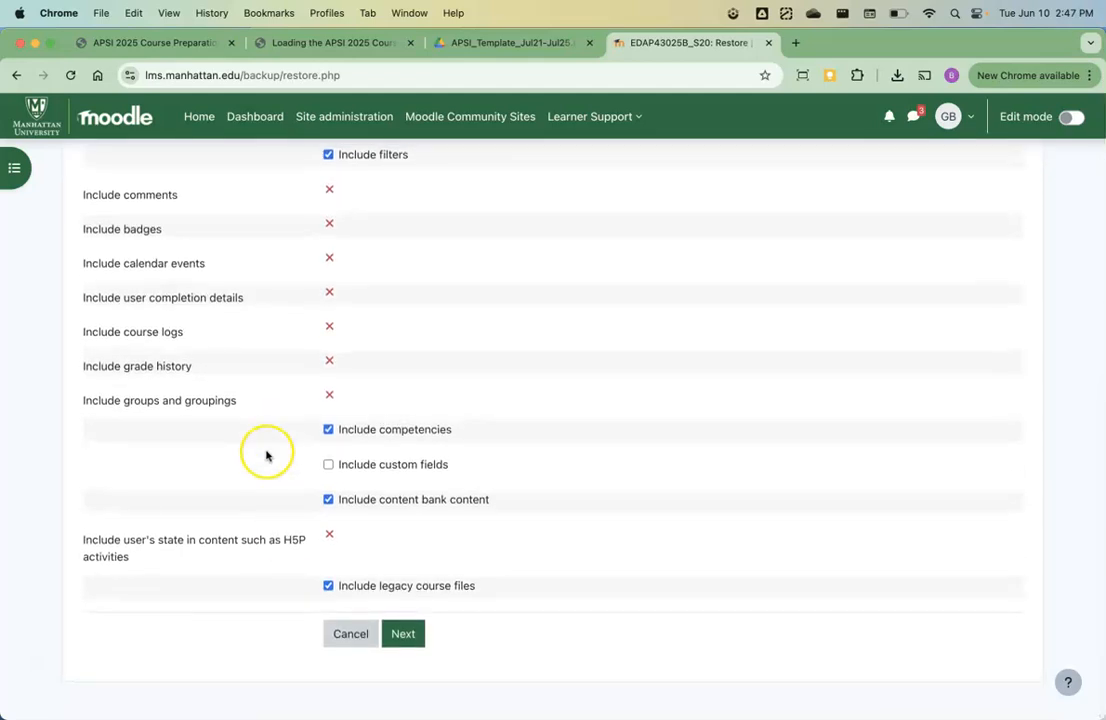
click(405, 636)
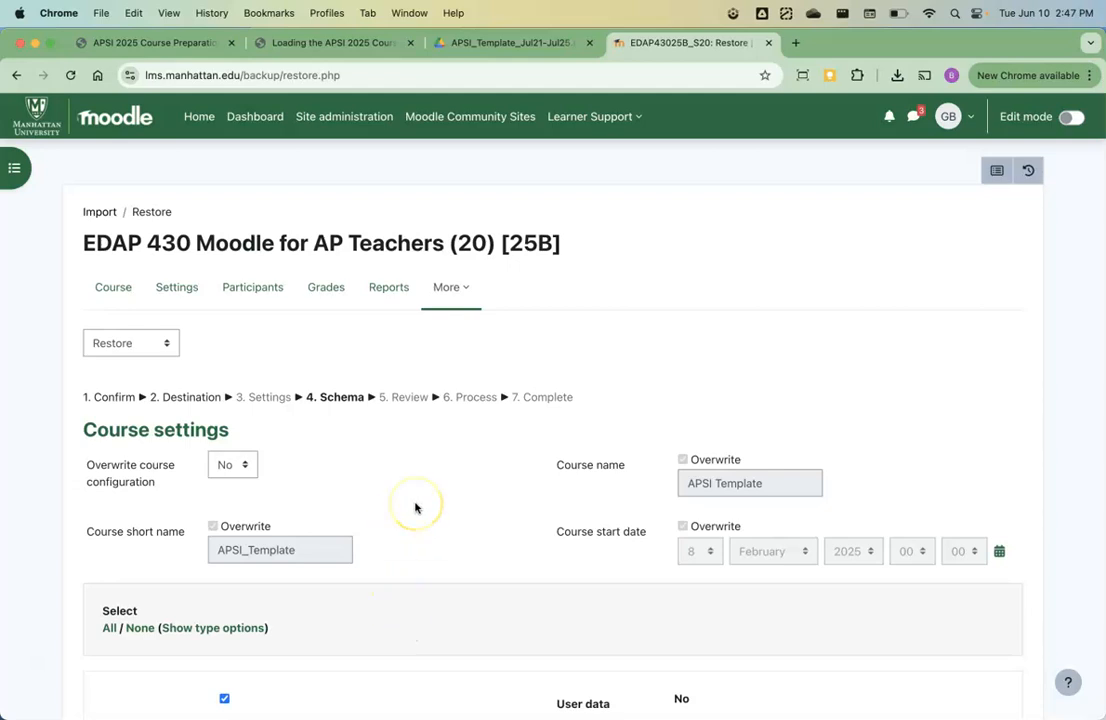
scroll(415, 508, down, 13)
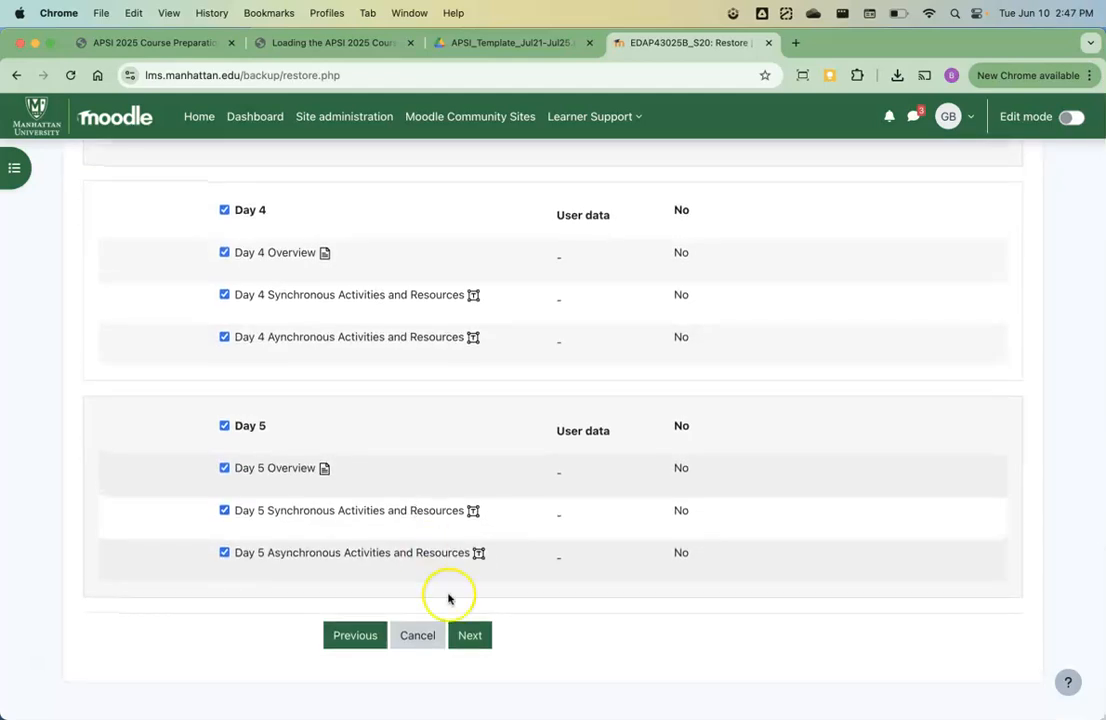
click(471, 636)
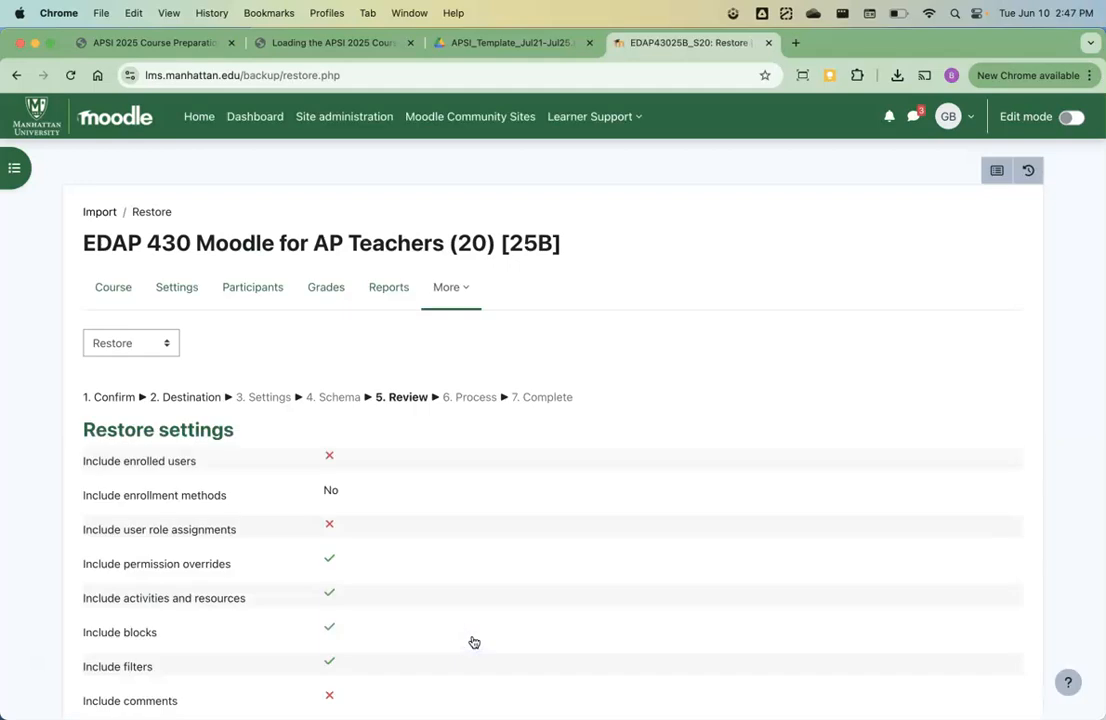
Review the restore summary, perform the restore, and continue to the course page to view the loaded template.
scroll(457, 516, down, 5)
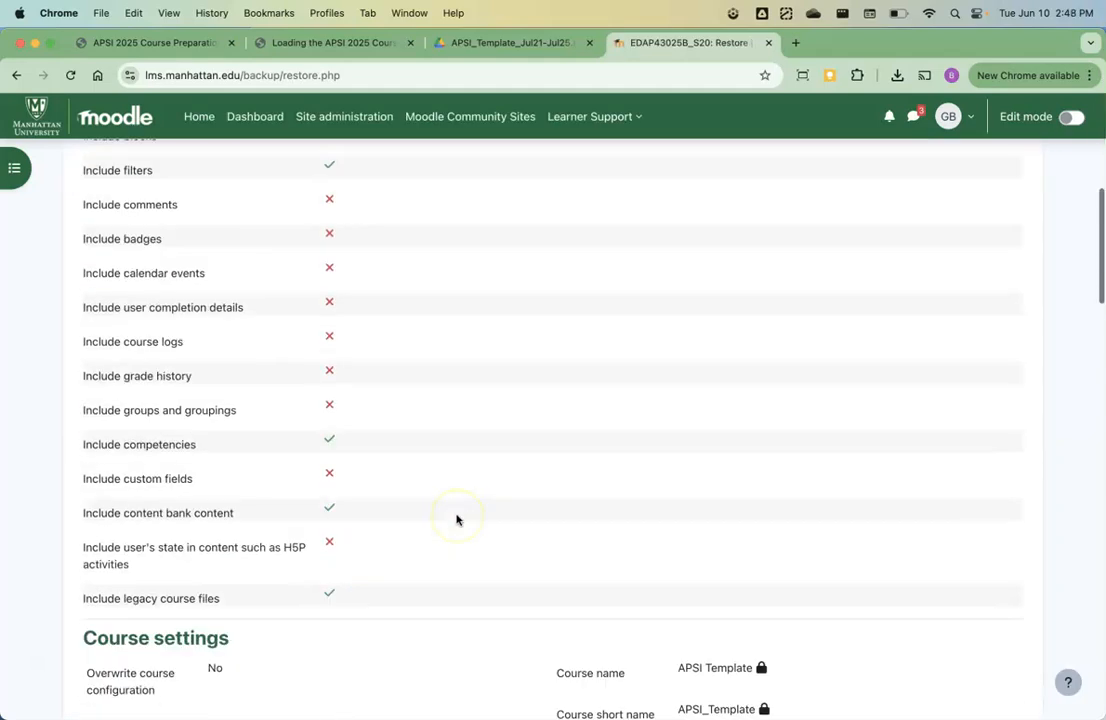
scroll(457, 518, down, 20)
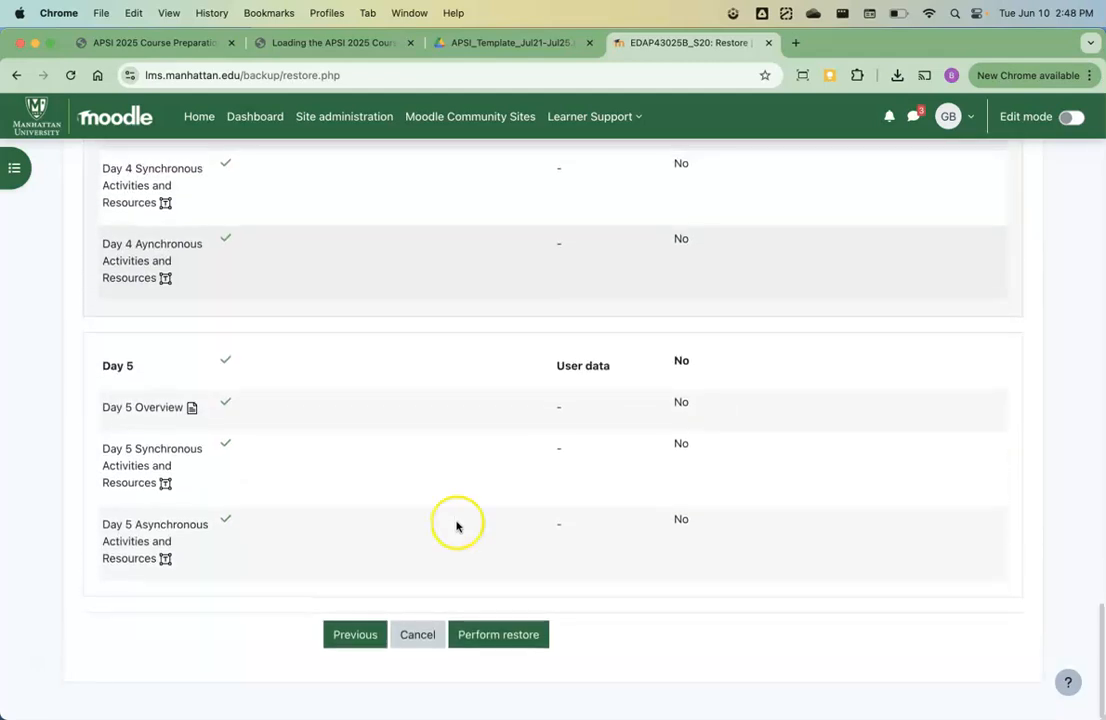
click(500, 636)
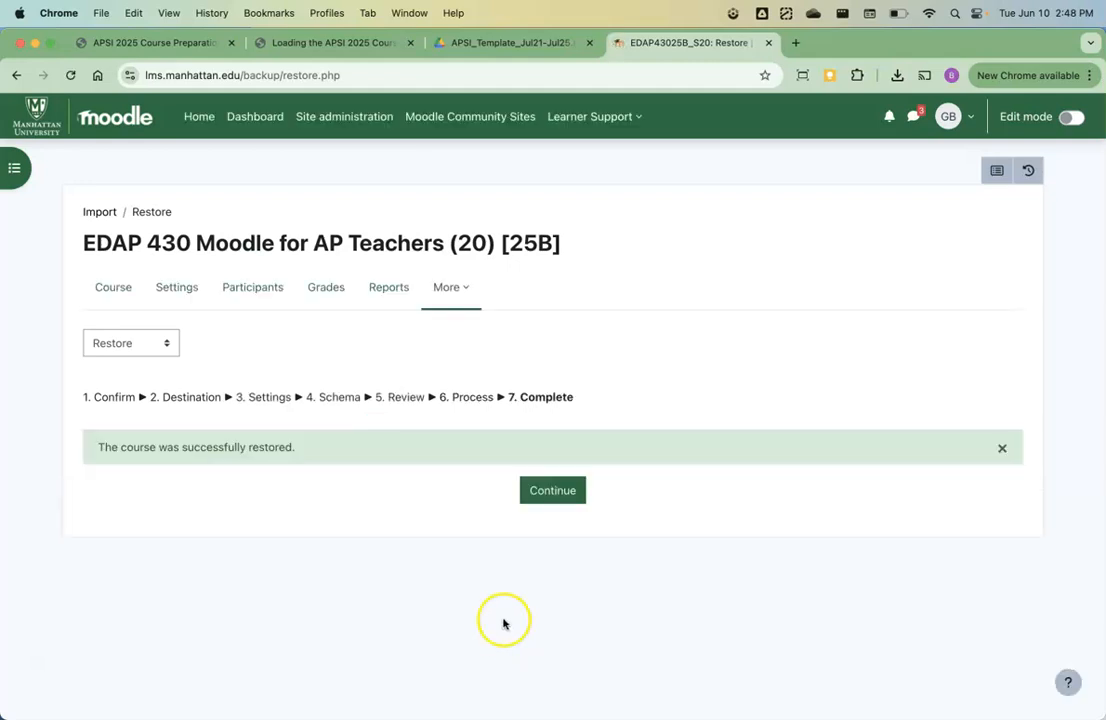
click(553, 491)
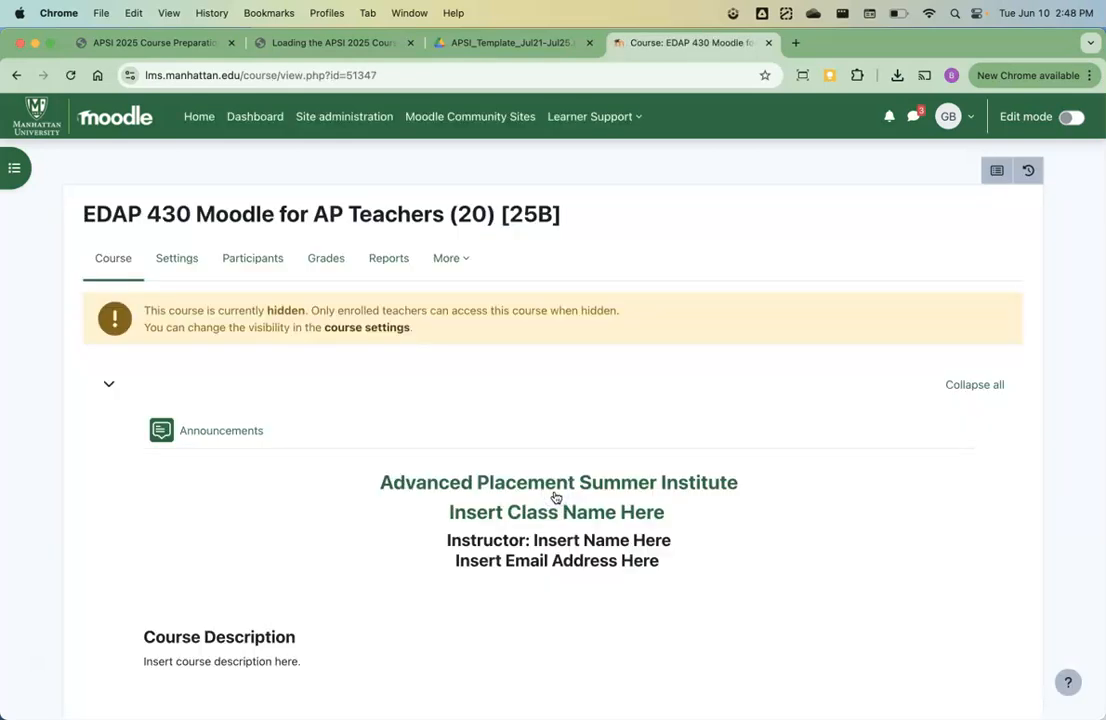
scroll(556, 497, down, 3)
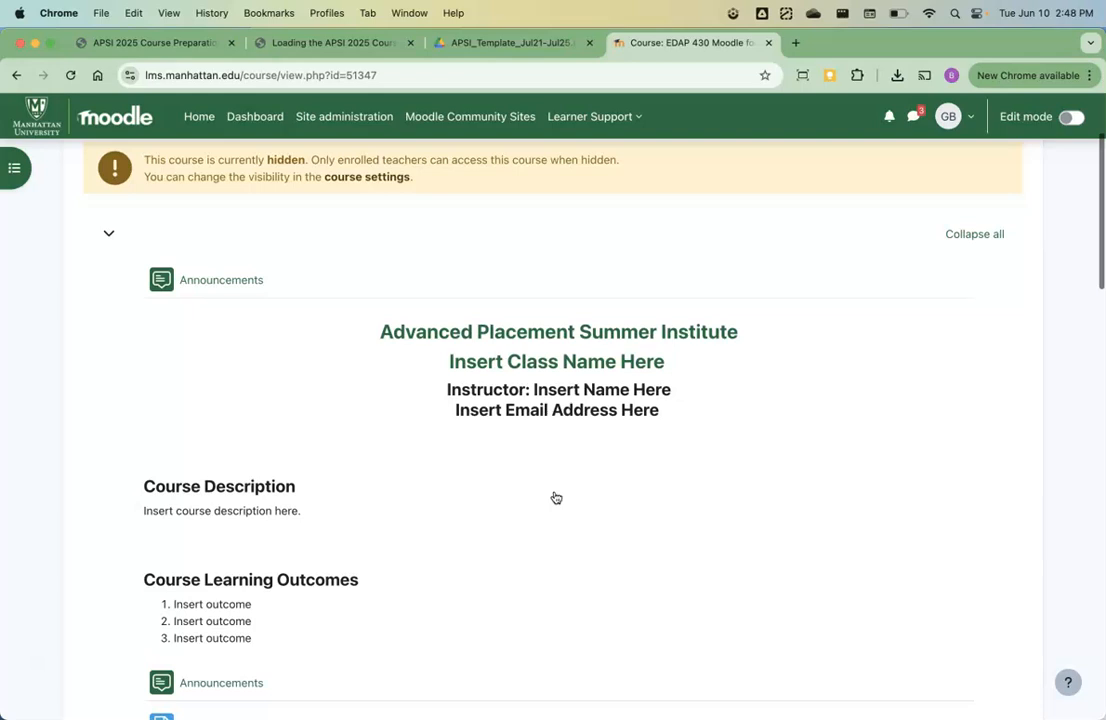